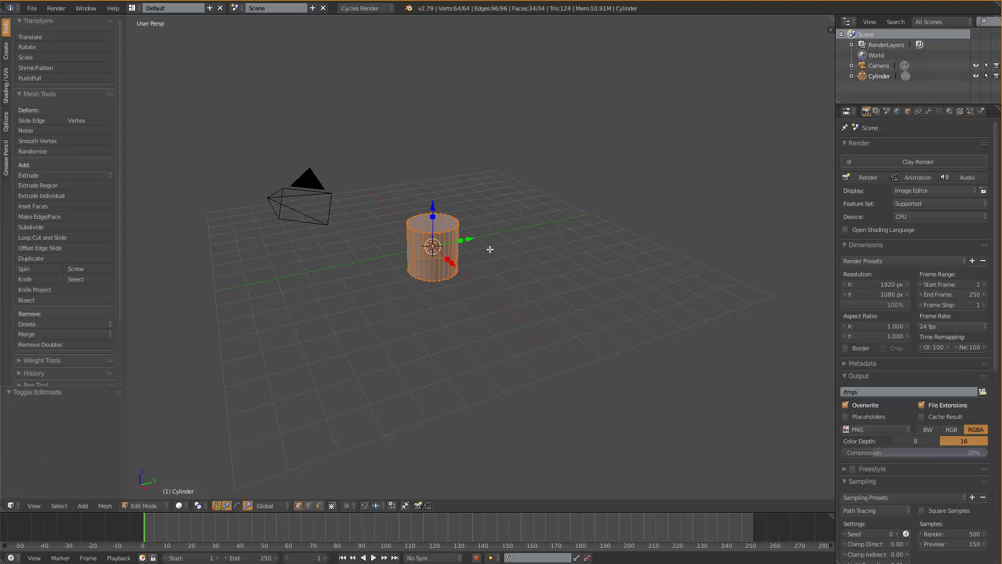
Scale the cylinder to about 0.242 in X and Y, keeping its Z height locked
scroll(496, 250, up, 4)
key(s)
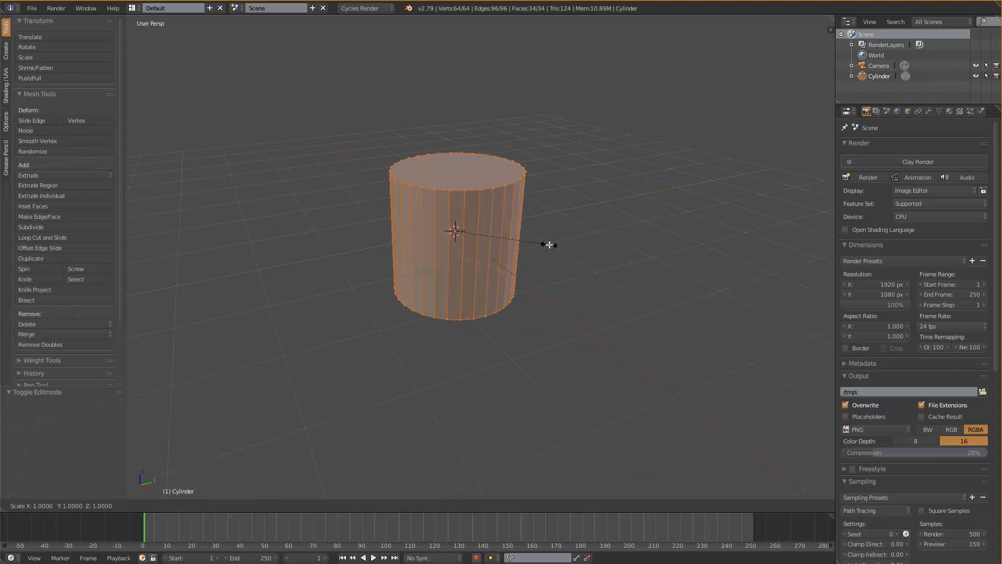
key(shift+z)
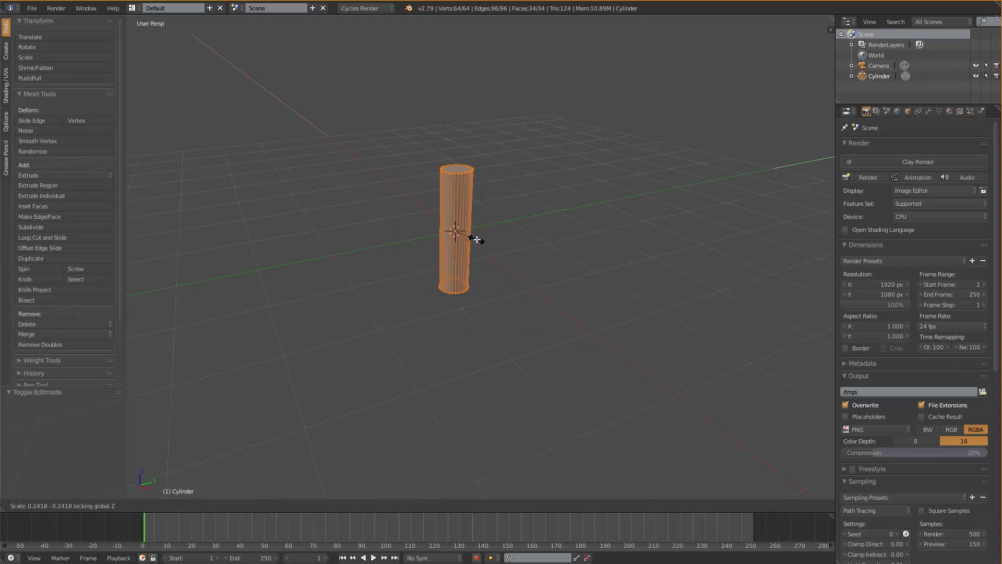
click(475, 238)
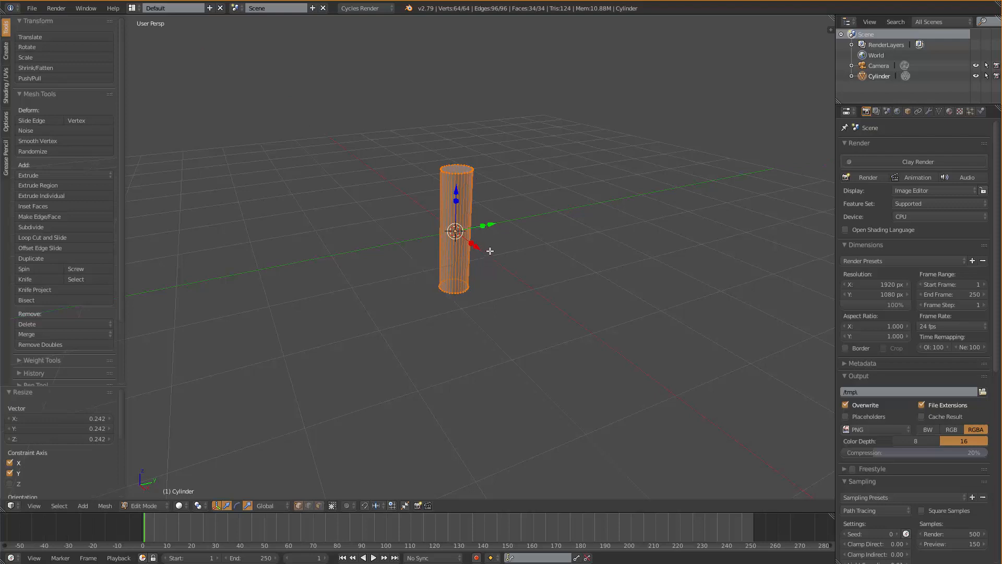
In the front orthographic view, deselect everything and select only the cylinder's top ring of vertices
key(KP_1)
scroll(496, 246, up, 3)
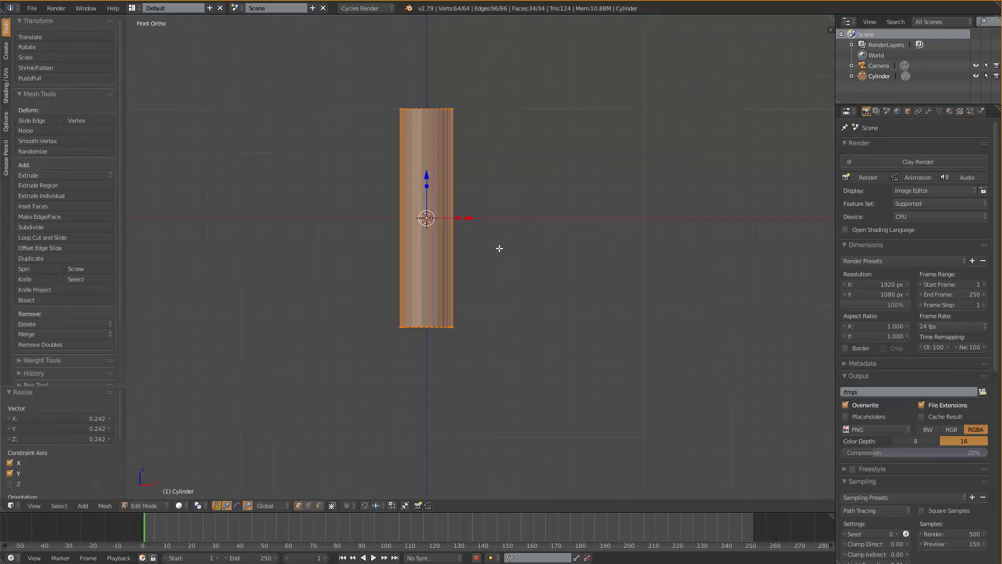
shift+middle_drag(502, 237, 561, 305)
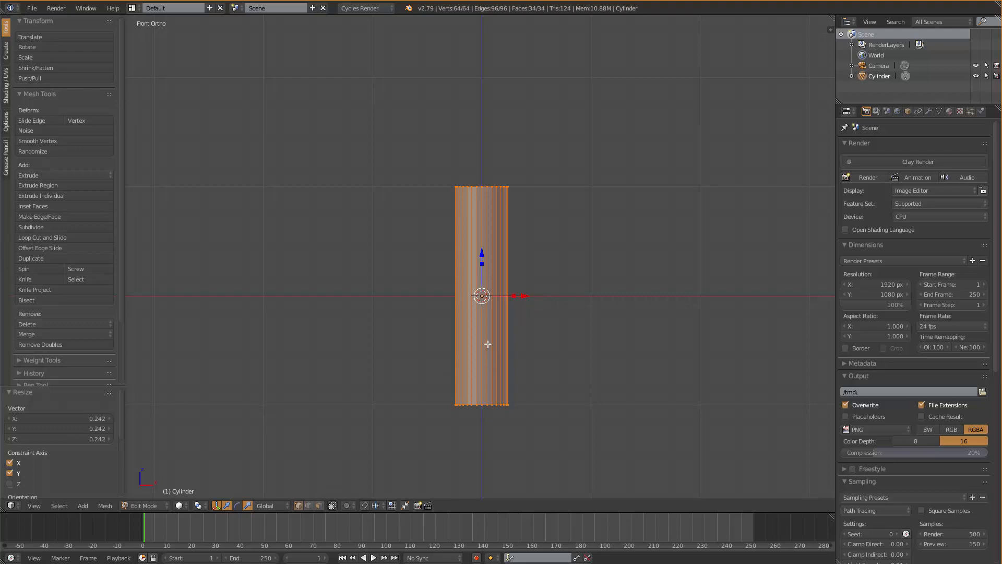
middle_drag(492, 232, 511, 252)
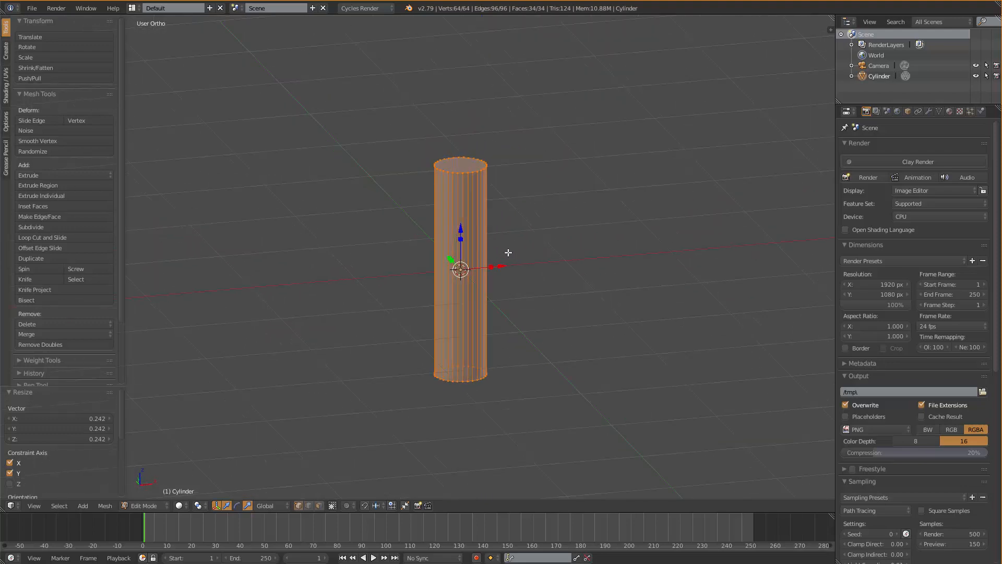
key(KP_1)
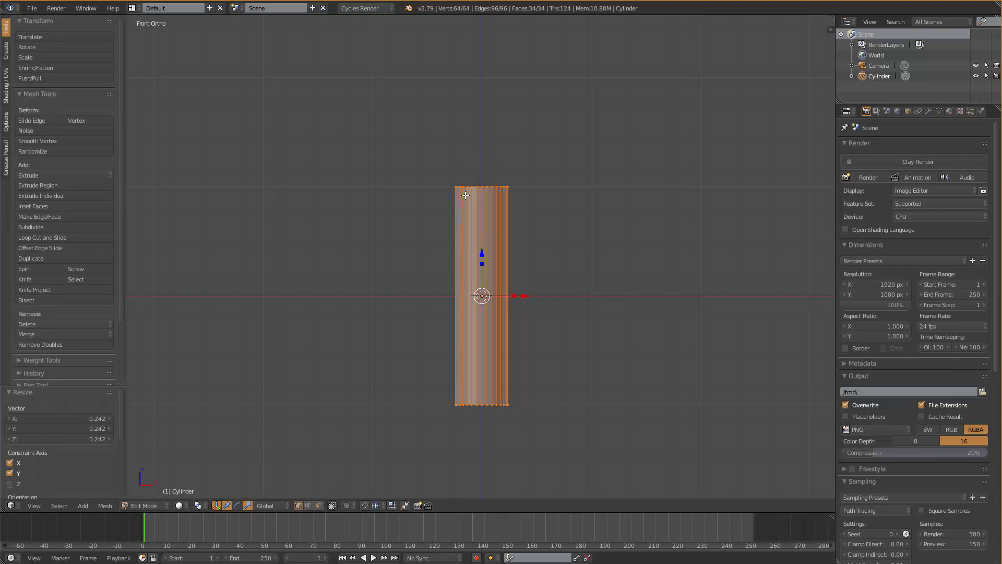
middle_drag(486, 239, 477, 249)
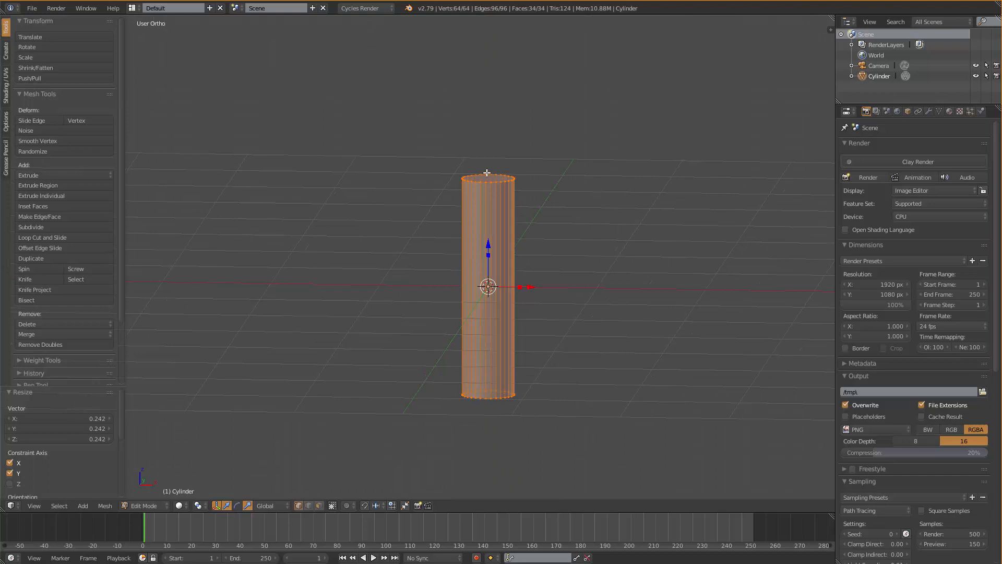
key(KP_1)
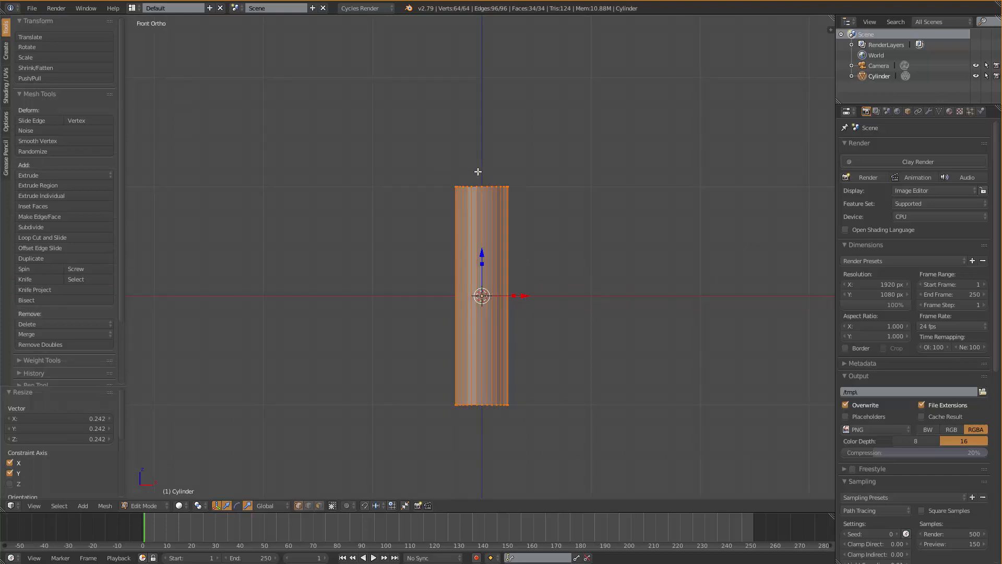
key(a)
key(b)
drag(394, 156, 557, 208)
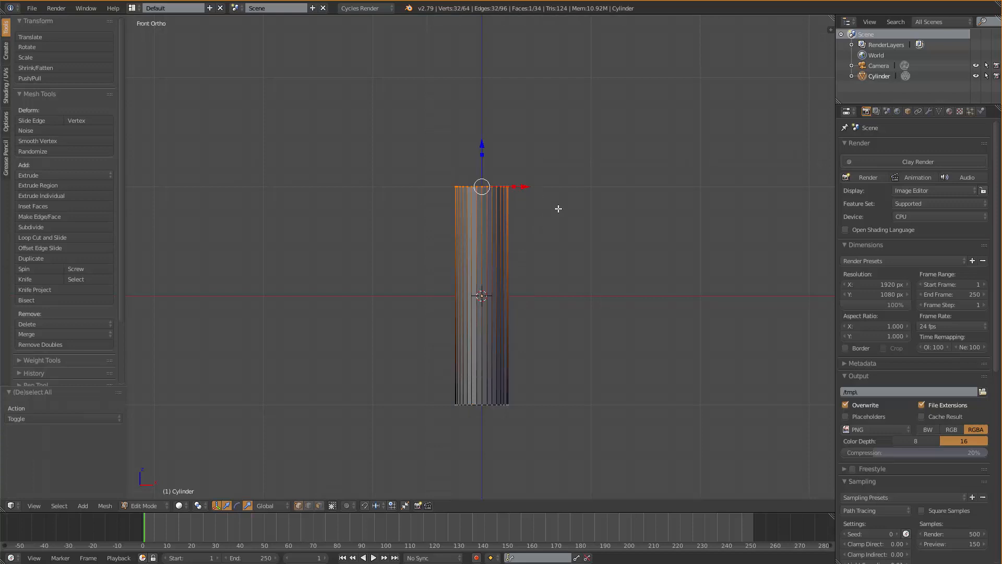
Rotate the selected top vertices by 45° in the front view
text(r)
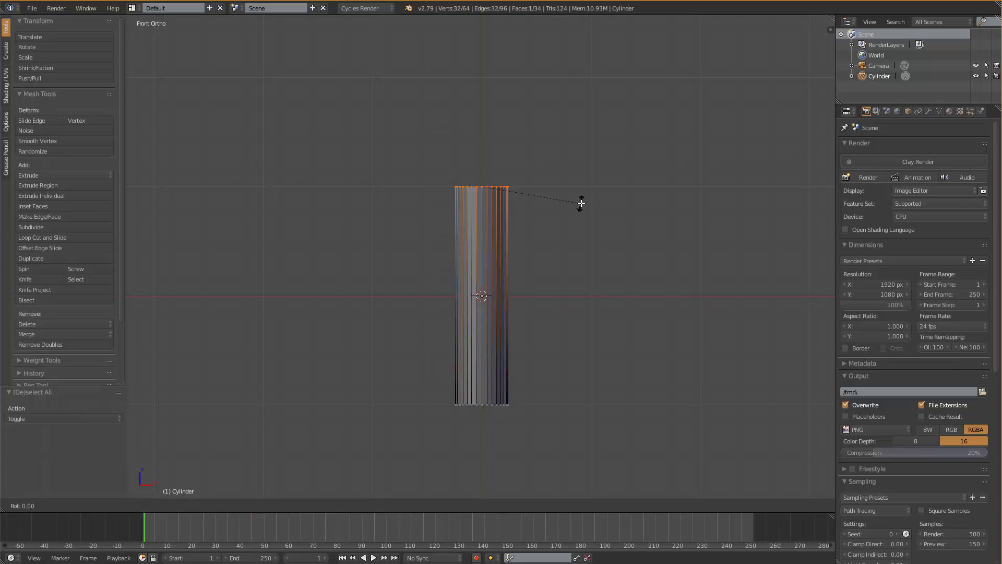
text(45)
key(Return)
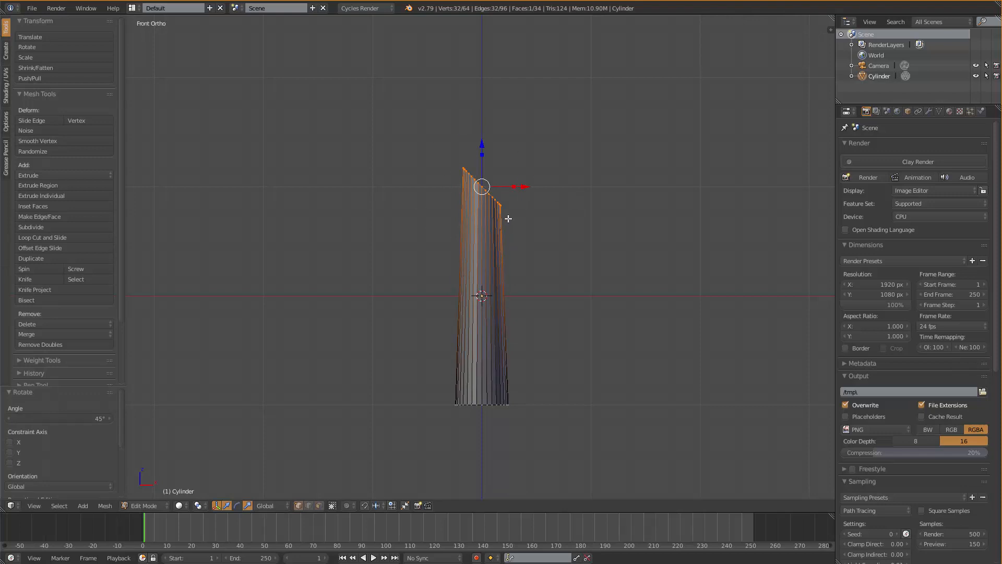
Scale the tilted top face along X until its width matches the cylinder's base
scroll(510, 217, up, 2)
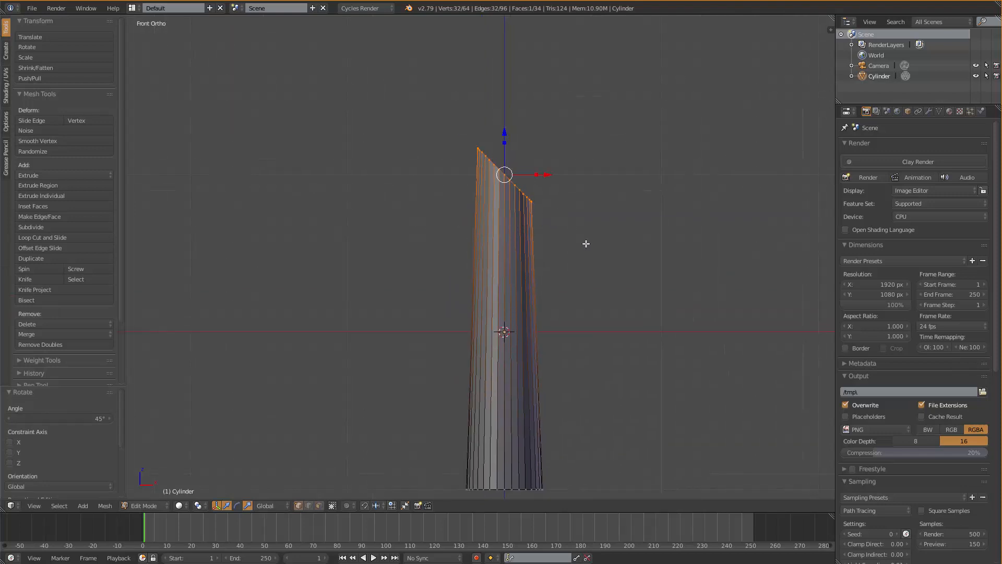
drag(537, 174, 548, 175)
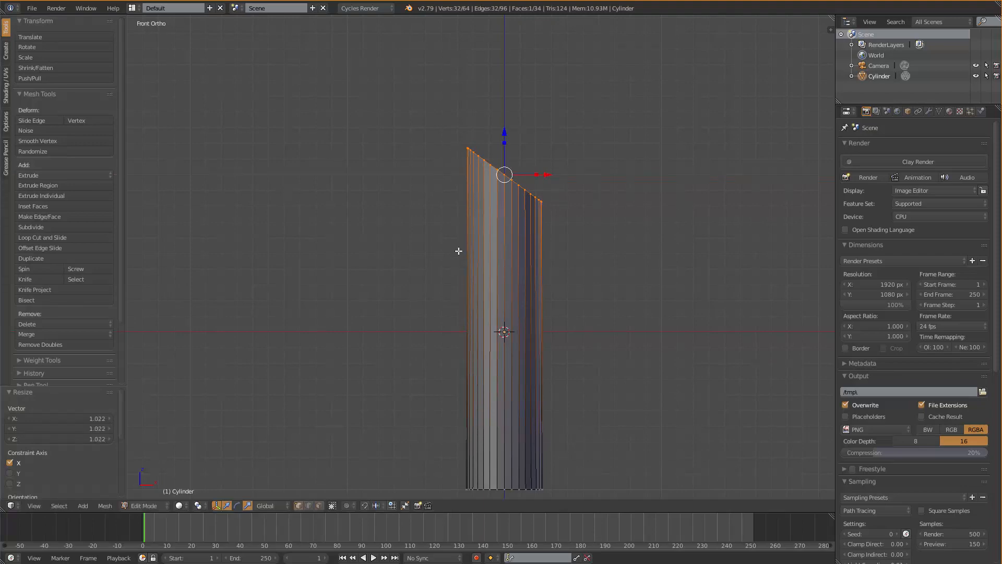
middle_drag(593, 194, 572, 224)
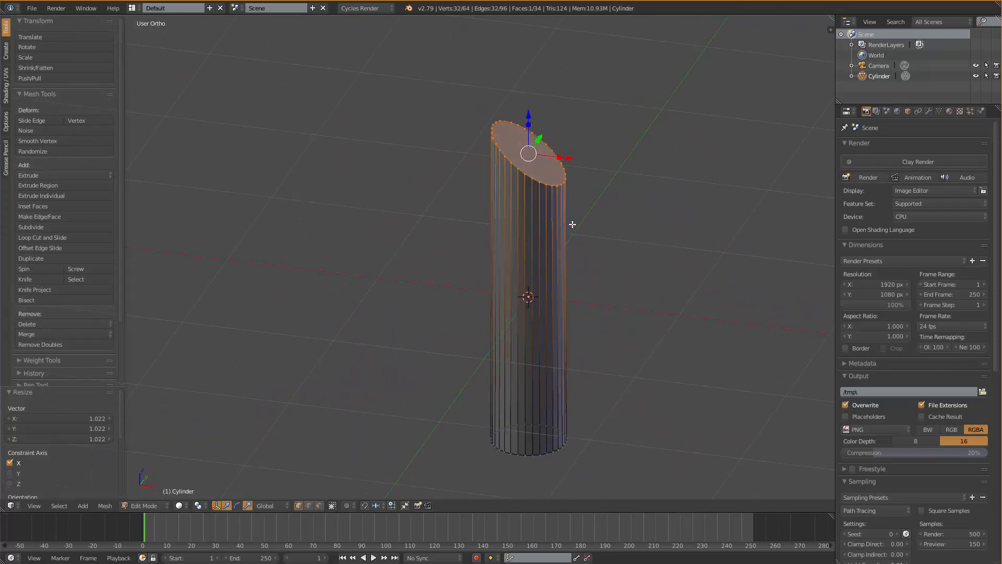
key(KP_1)
scroll(533, 330, up, 4)
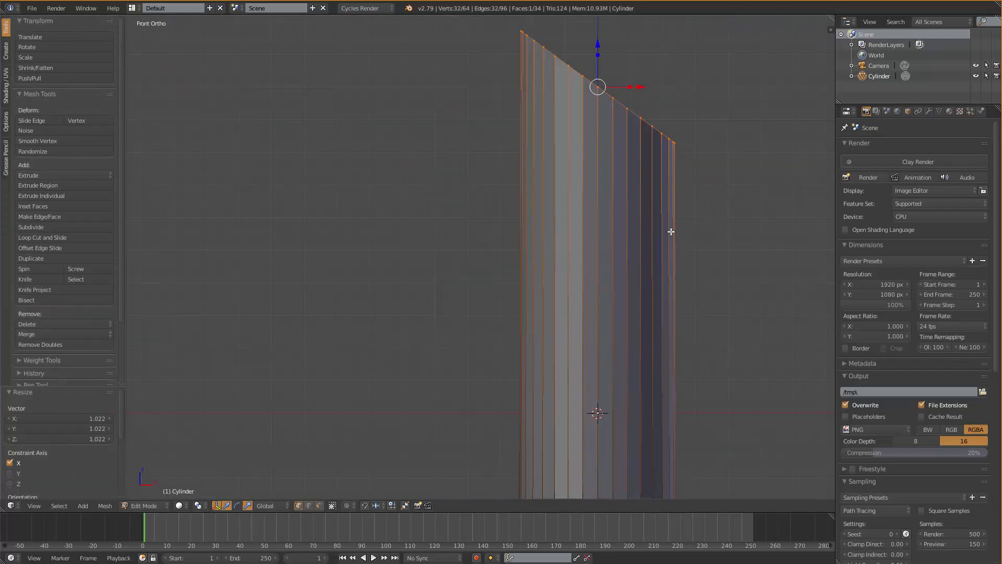
scroll(672, 231, down, 5)
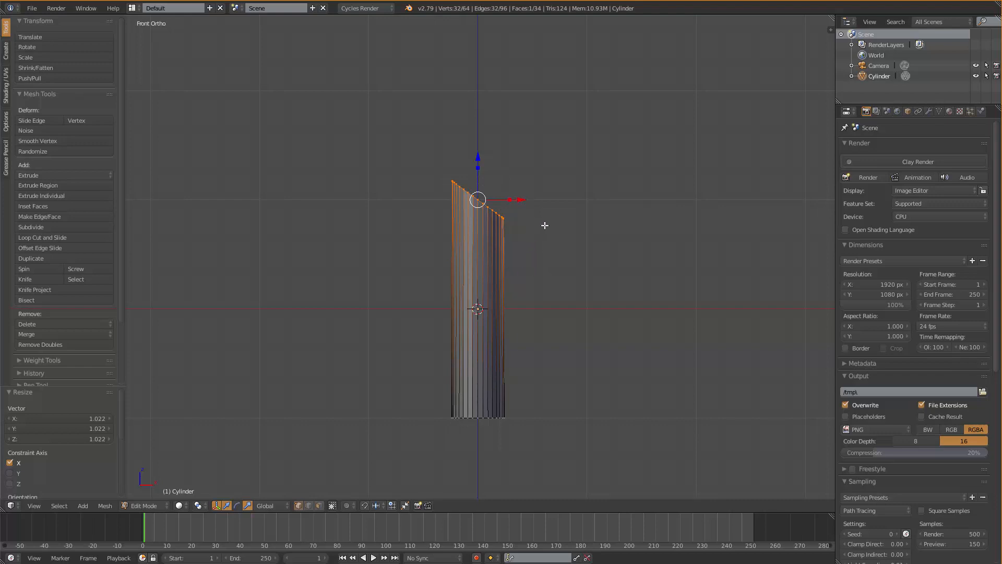
Undo the X scaling and the 45° rotation of the top vertices
key(ctrl+z)
key(ctrl+z)
key(ctrl+z)
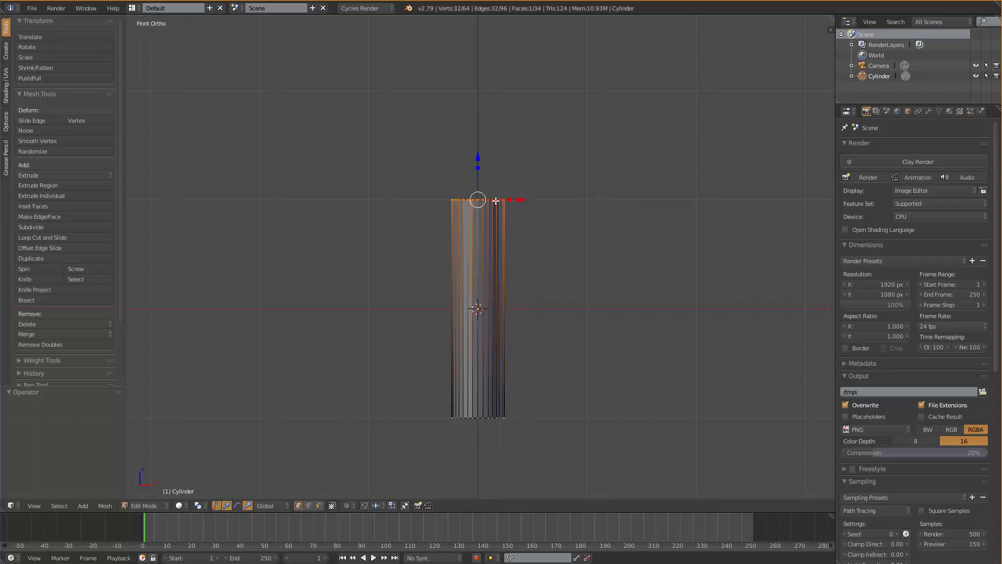
Check the top face from above, then search the operators for Shear from the front view
middle_drag(497, 201, 479, 233)
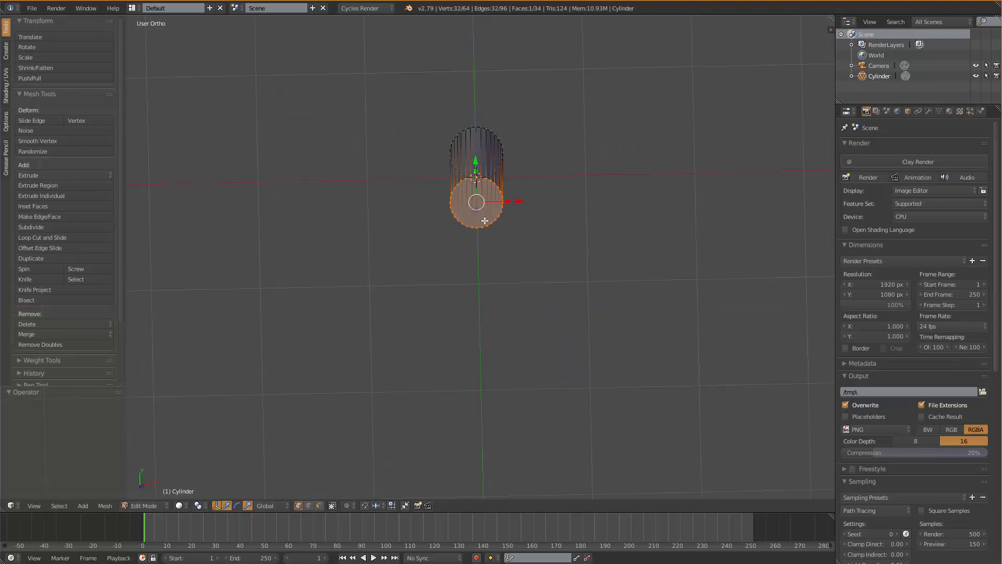
key(KP_7)
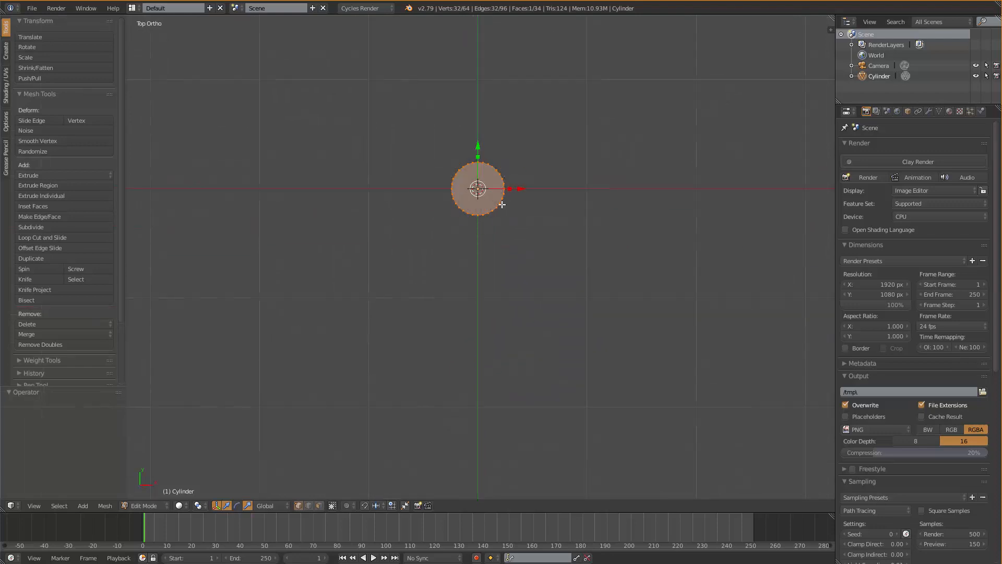
key(KP_1)
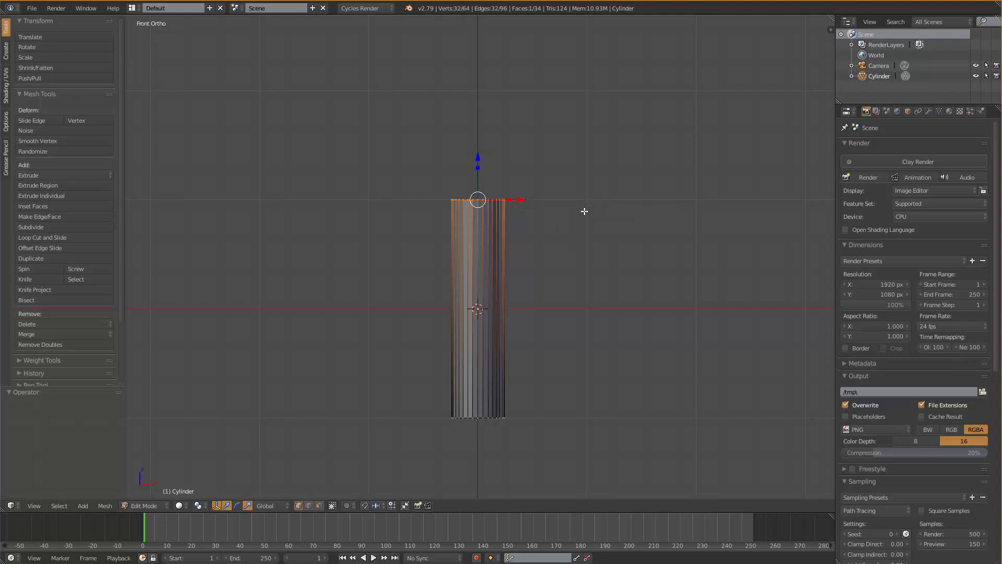
key(space)
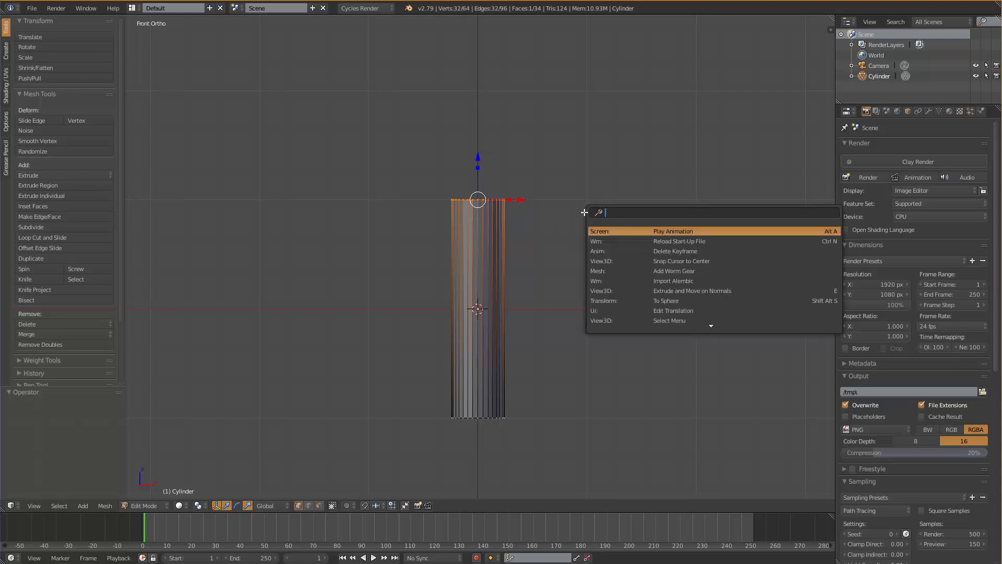
text(sh)
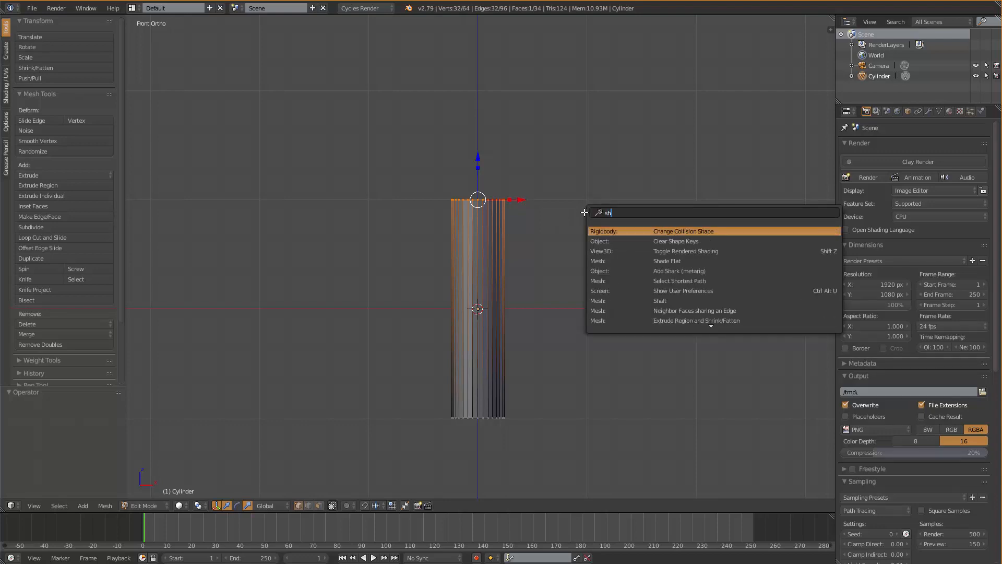
text(e)
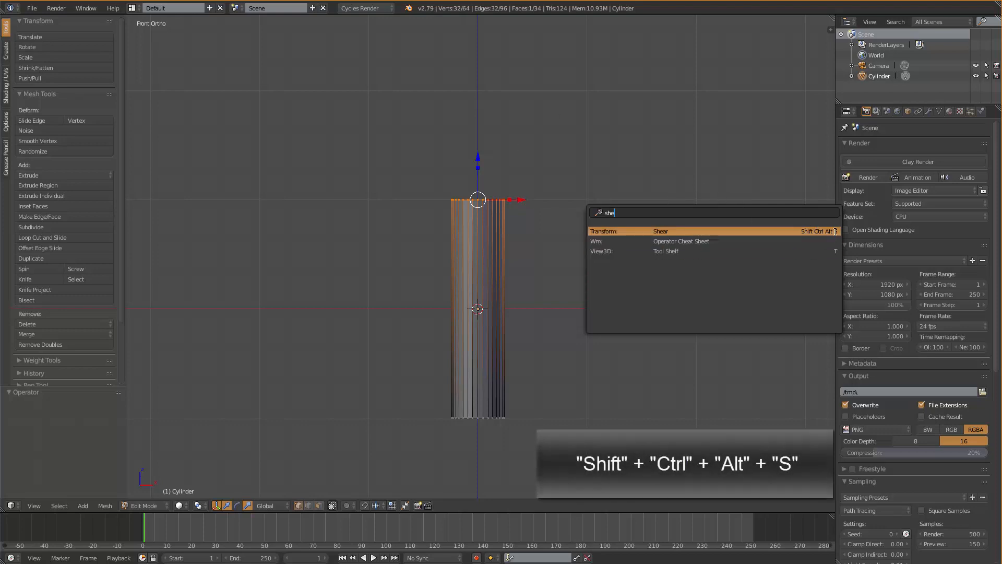
click(665, 167)
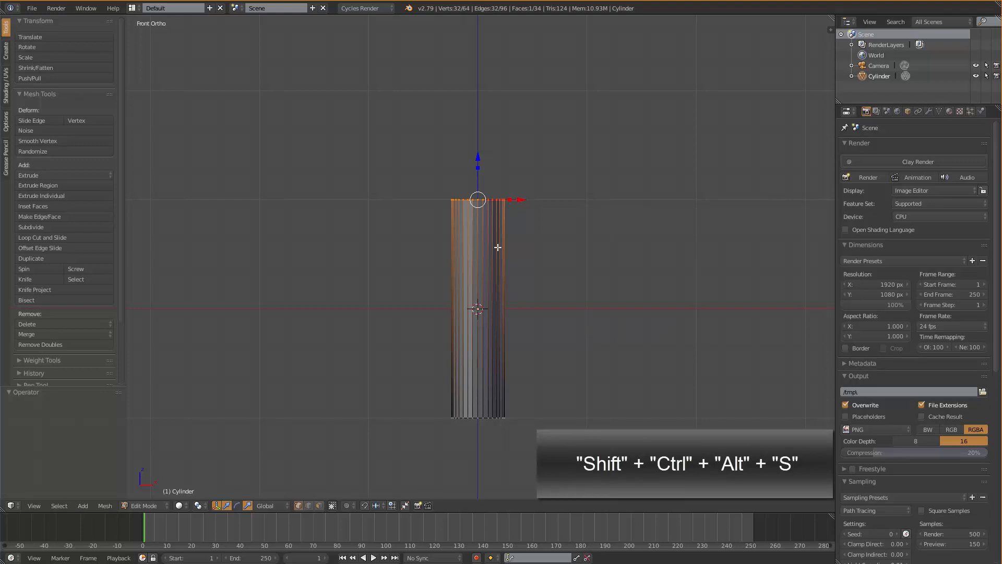
Shear the selected top vertices vertically in the front view with an offset of -1
key(shift+ctrl+alt+s)
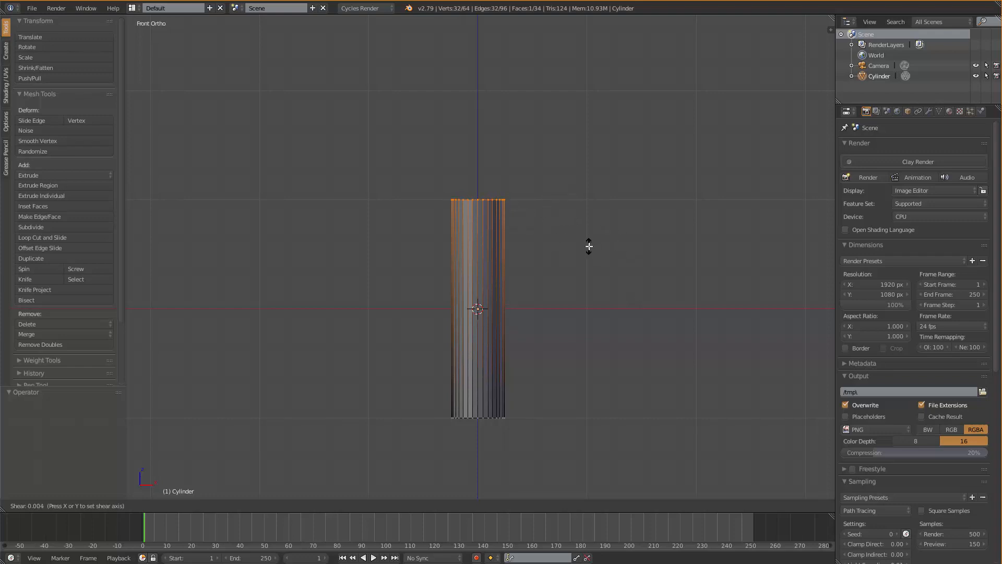
text(1)
key(minus)
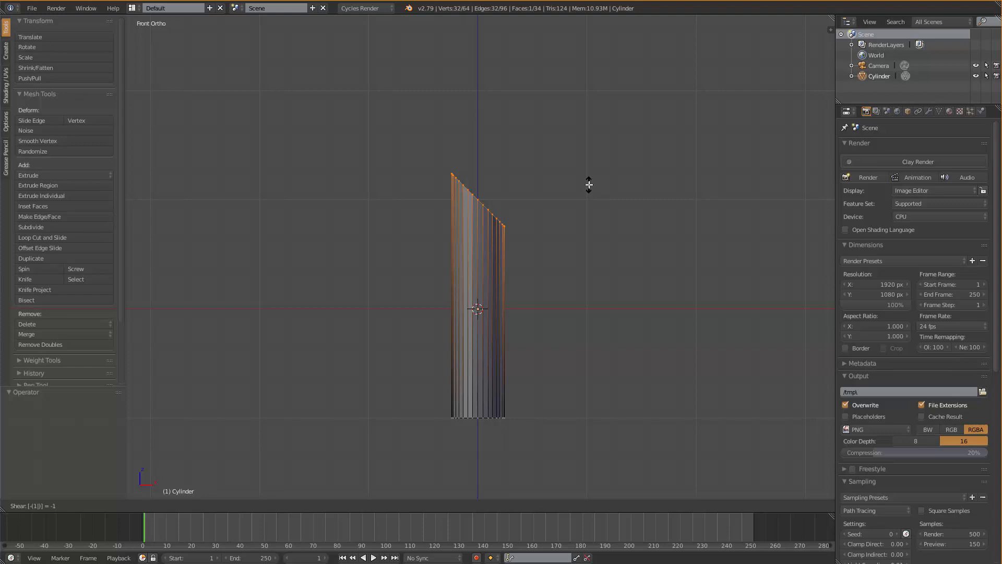
key(Return)
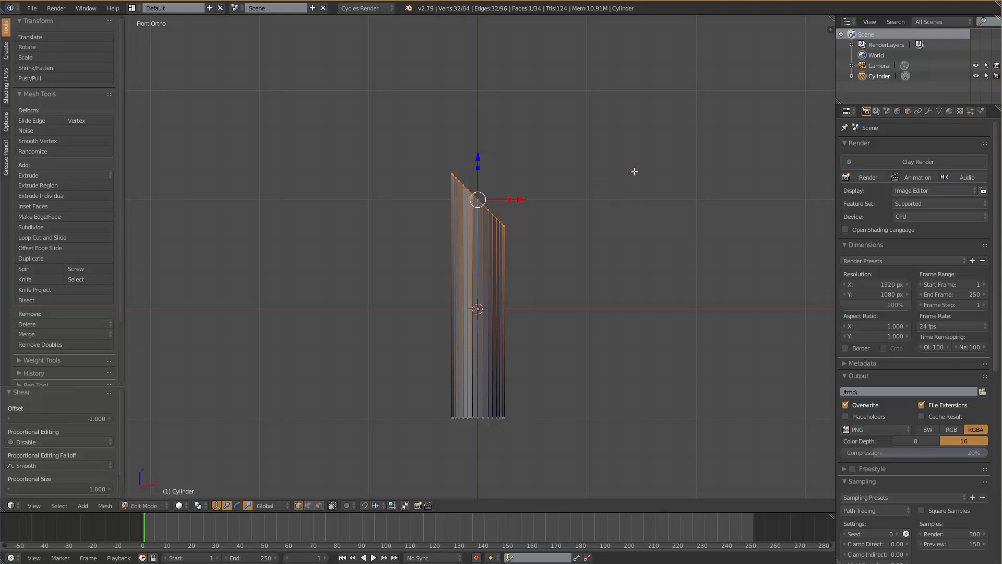
Knife-cut through the cylinder in front view with angle constraint, from the slanted top's lowest corner diagonally down past the opposite side
key(KP_7)
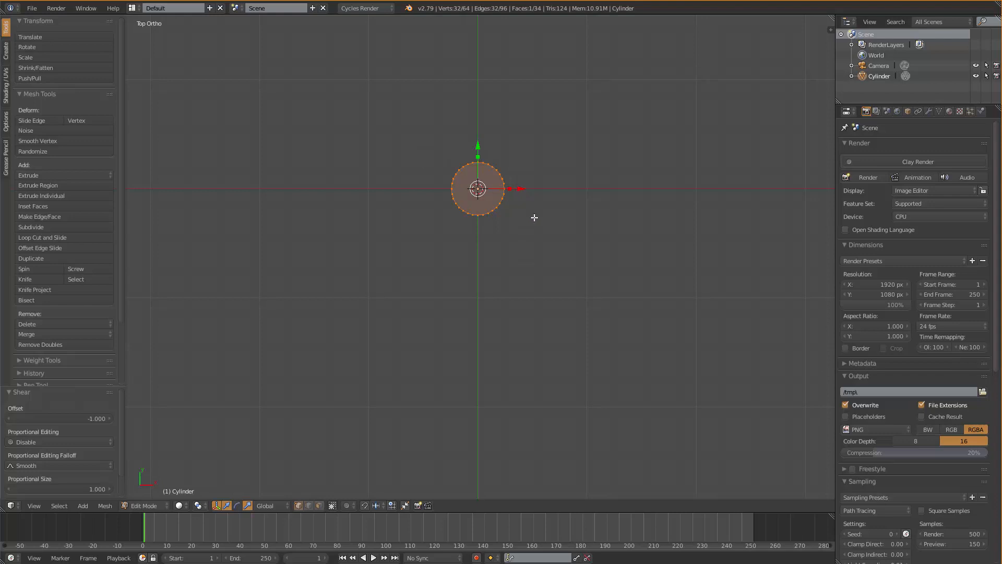
middle_drag(540, 240, 490, 221)
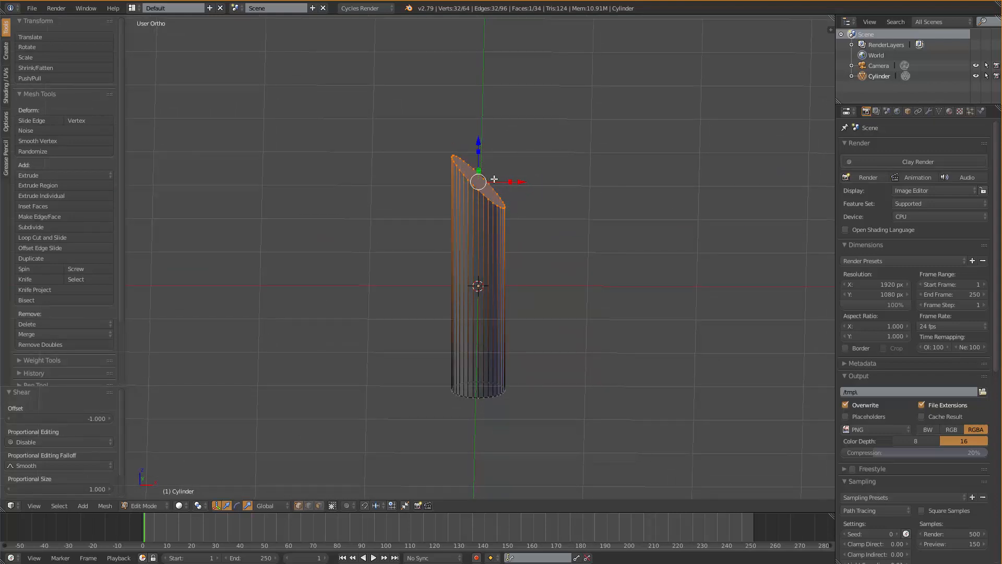
key(KP_1)
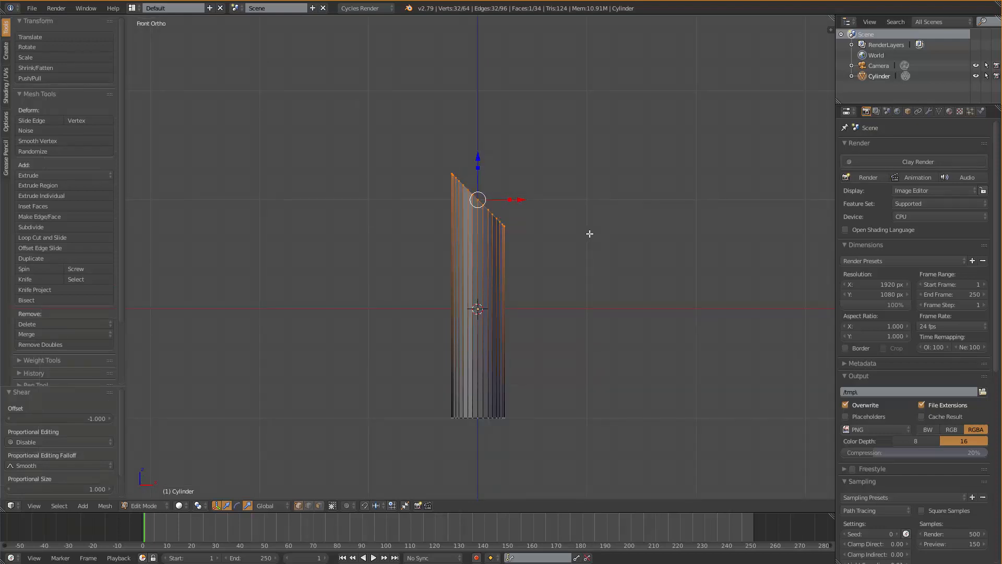
key(k)
key(z)
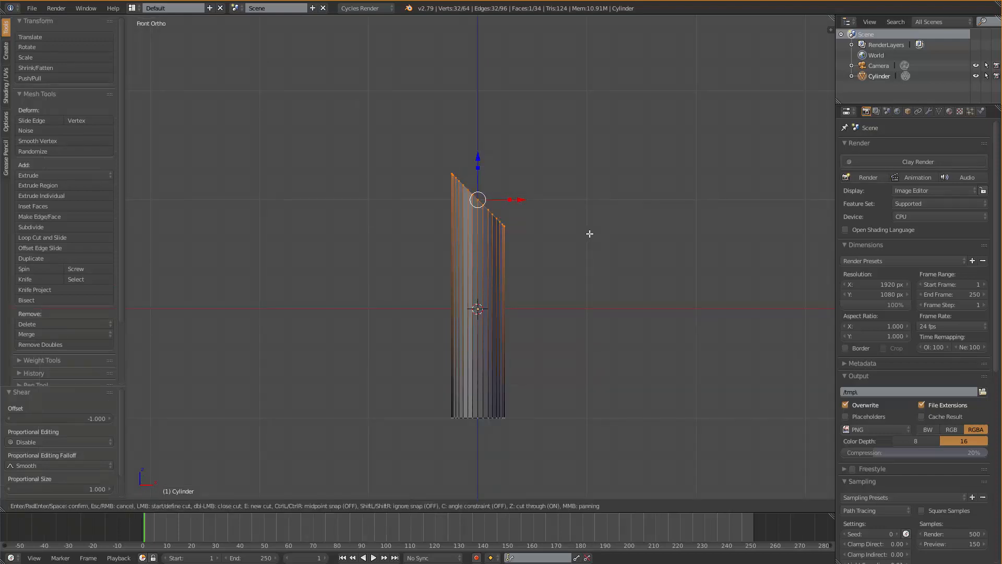
key(c)
click(505, 225)
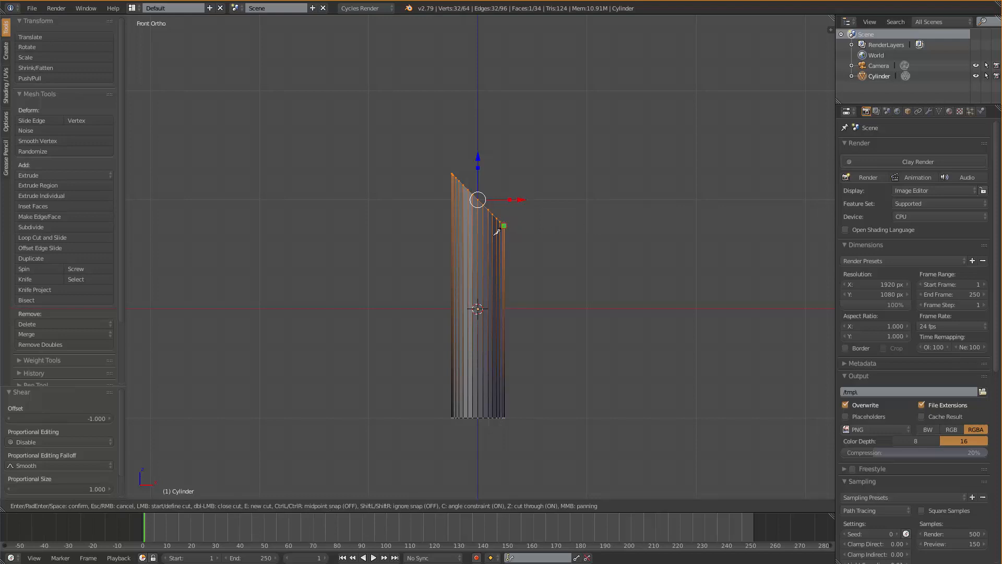
click(421, 305)
key(Return)
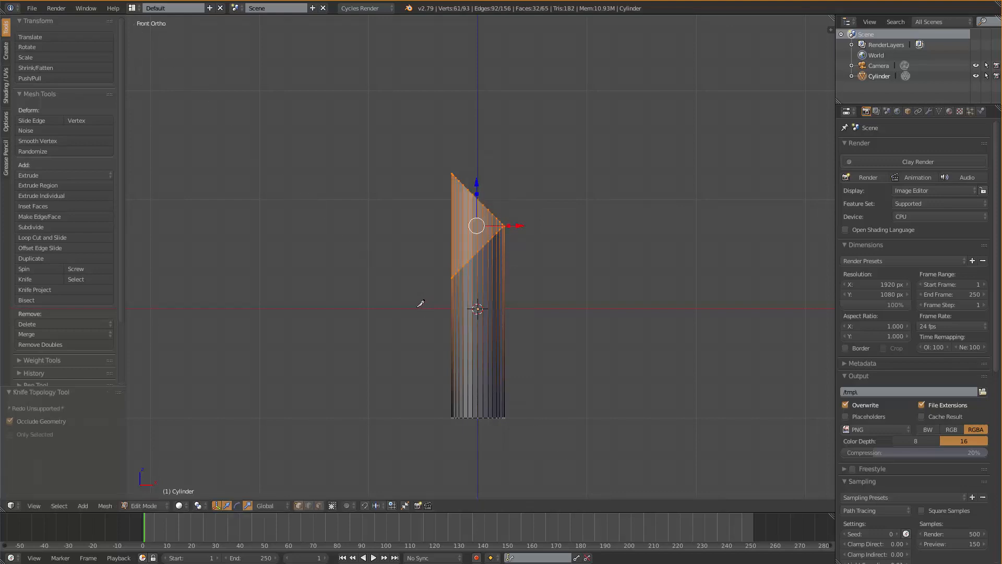
middle_drag(421, 303, 414, 223)
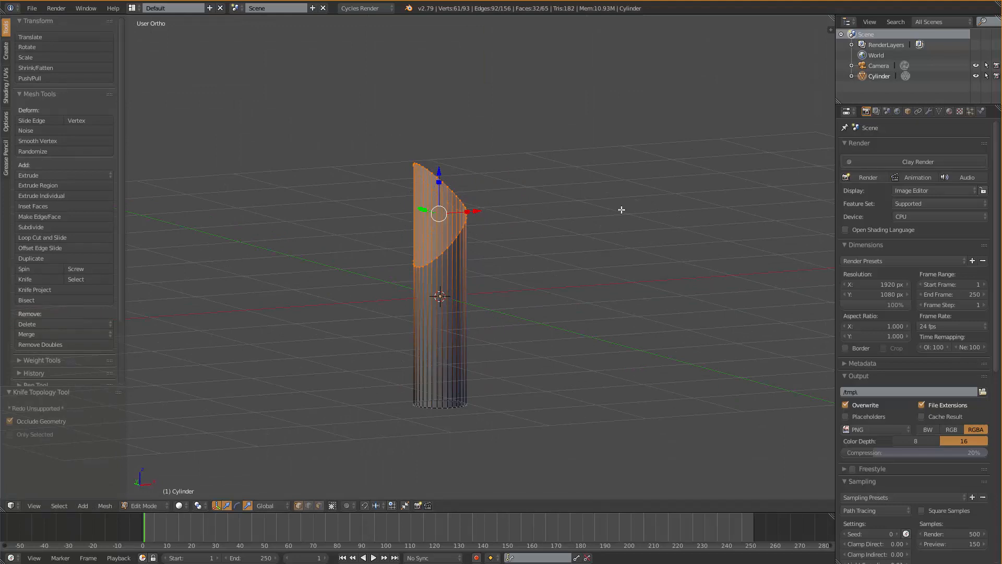
middle_drag(587, 223, 530, 215)
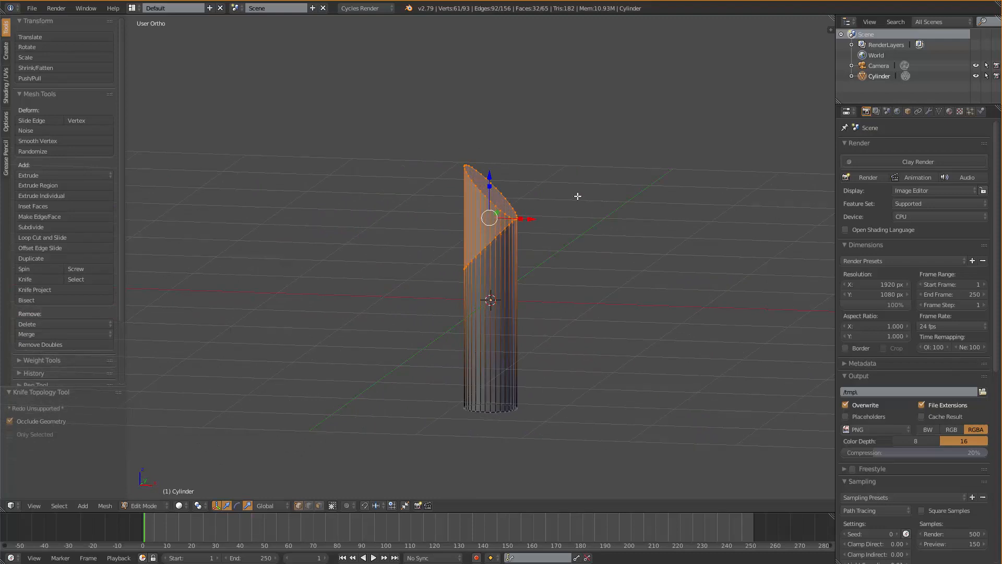
key(space)
key(shift+ctrl+alt+s)
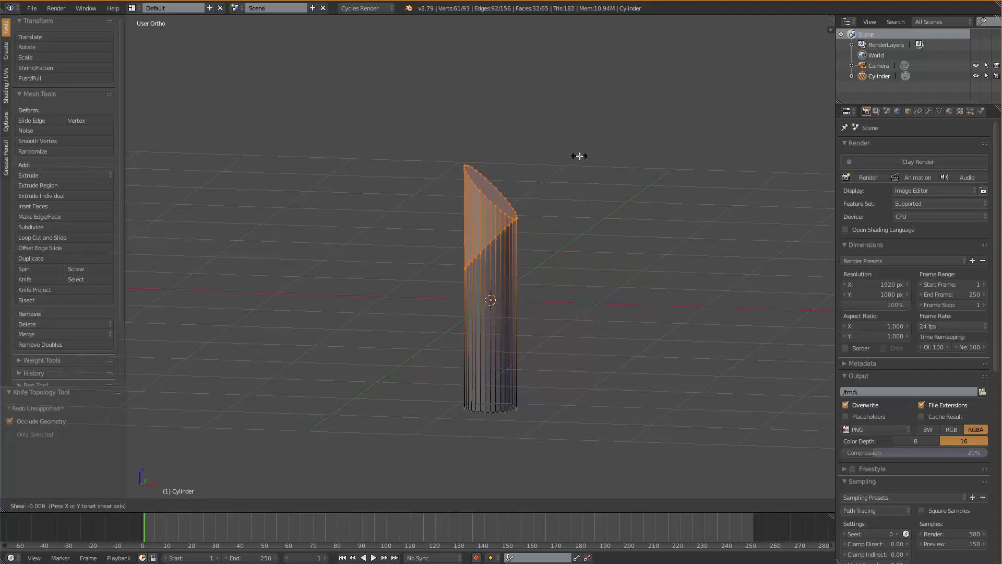
right_click(580, 156)
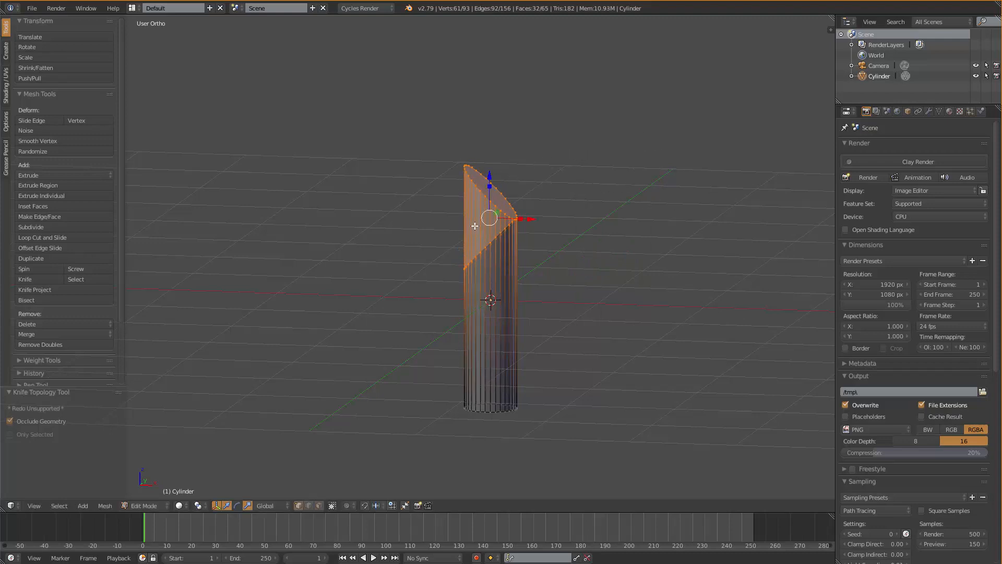